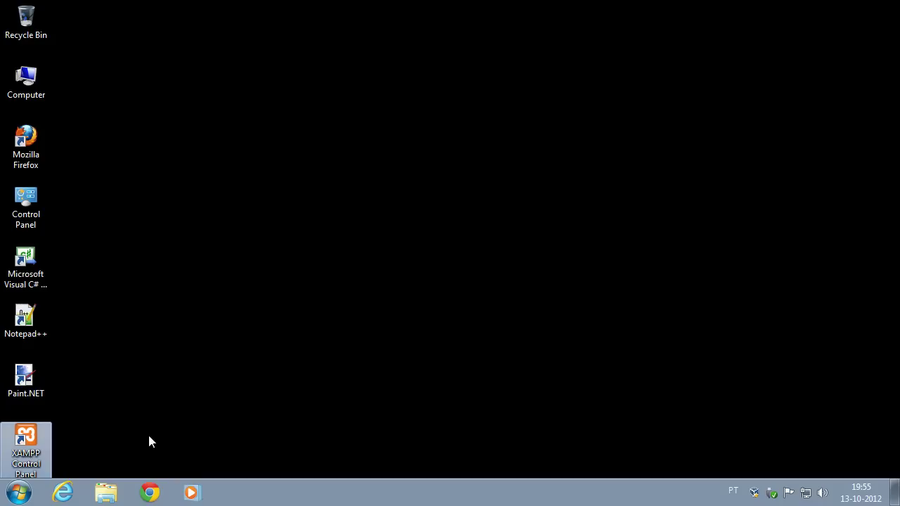
Open the XAMPP Control Panel, start and stop the Apache module, and exit the control panel completely.
double_click(23, 453)
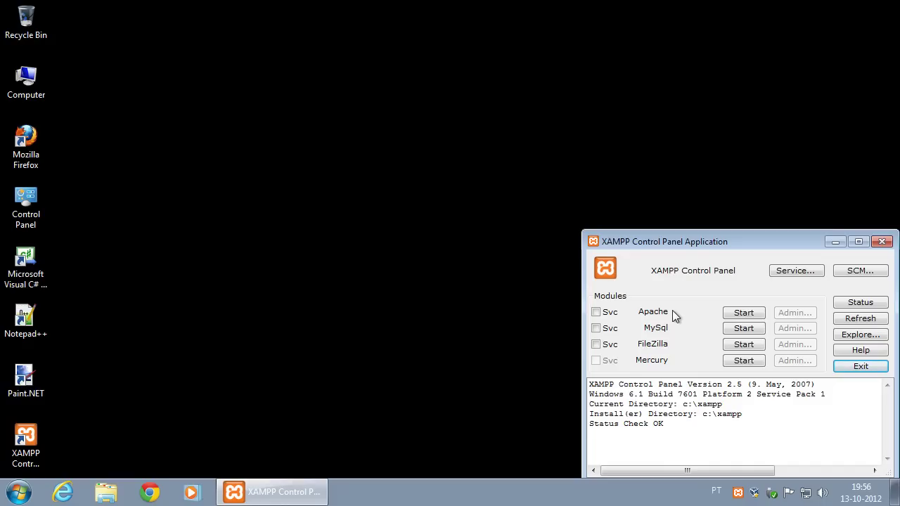
click(747, 313)
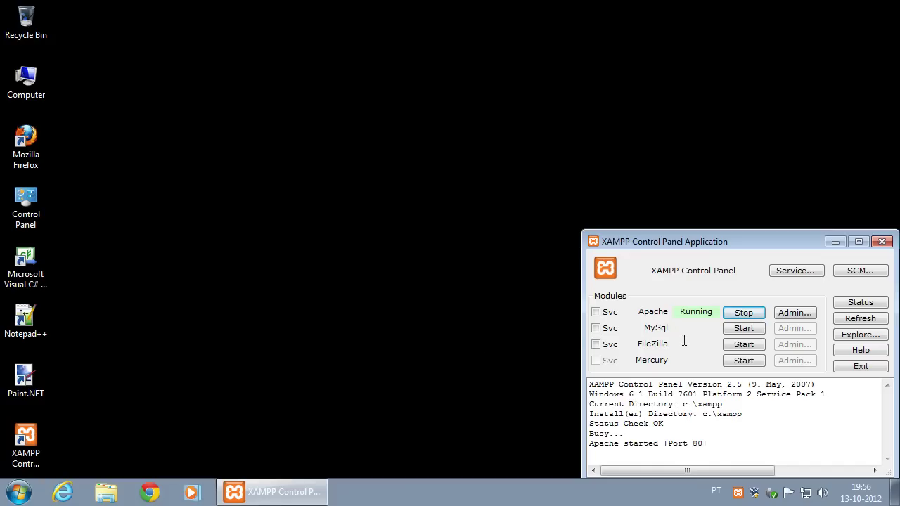
click(736, 318)
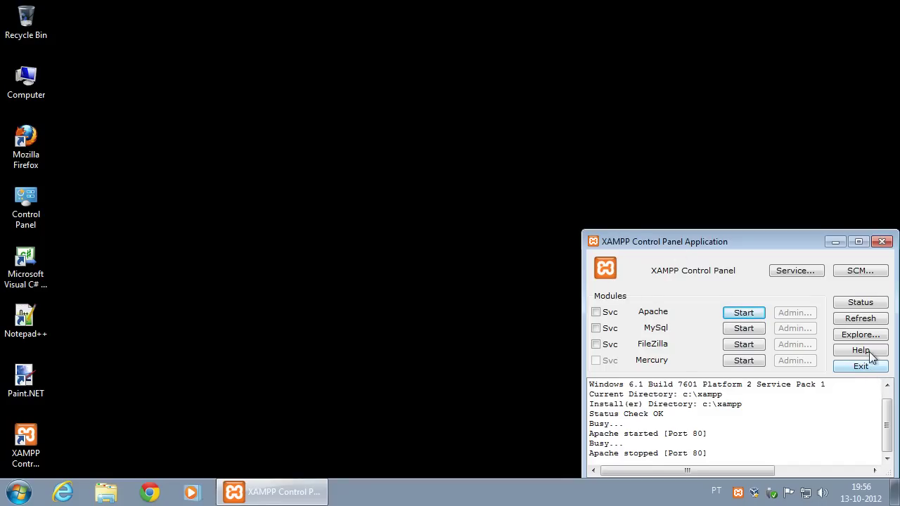
click(884, 247)
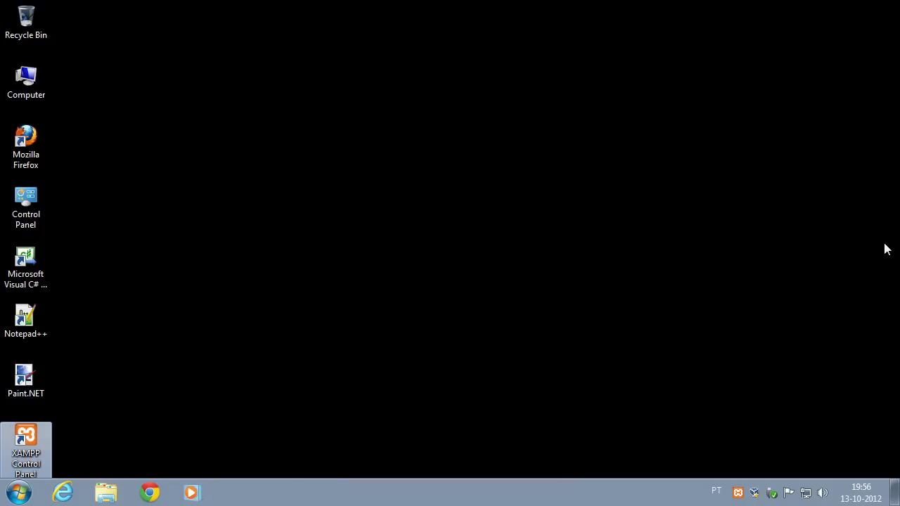
click(739, 494)
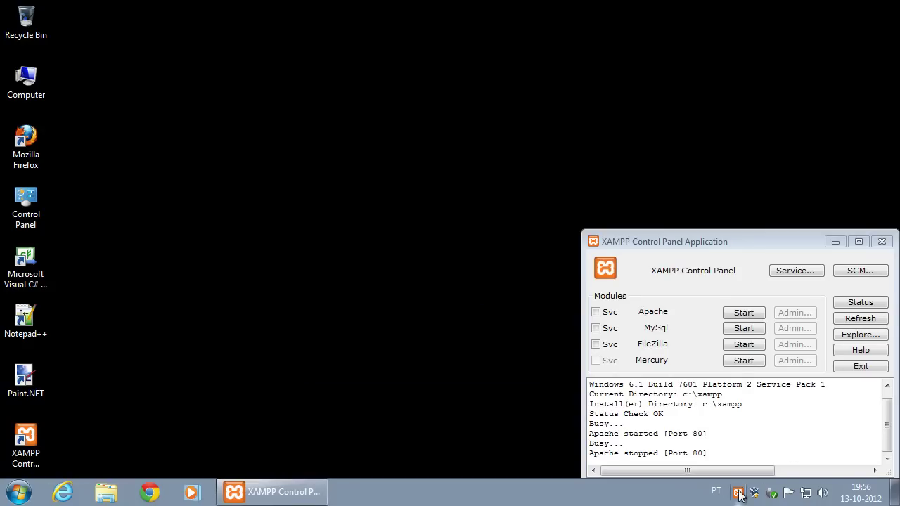
click(860, 367)
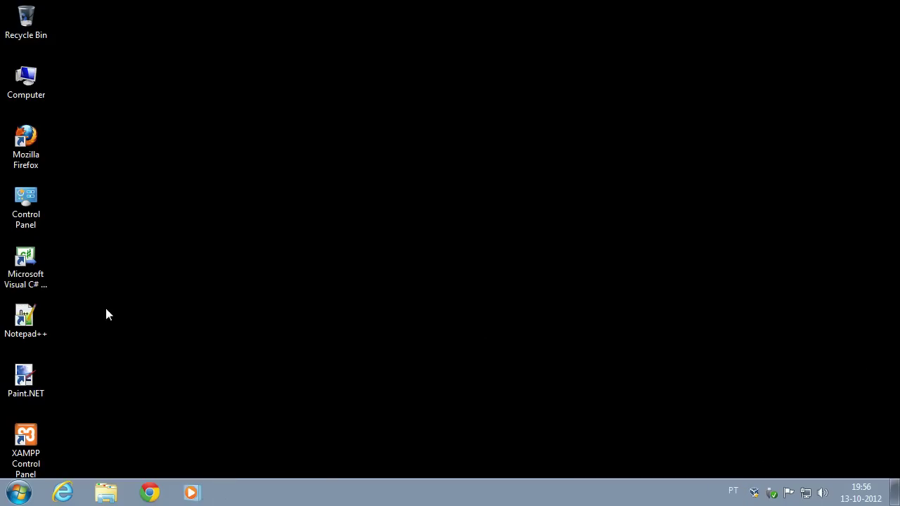
Open Notepad++, check which localization languages its preferences offer, and close the program.
double_click(31, 337)
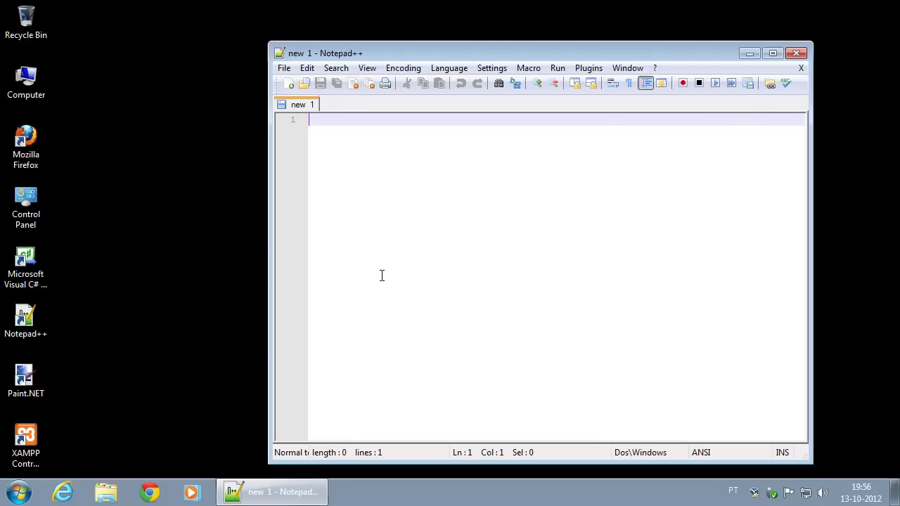
click(201, 343)
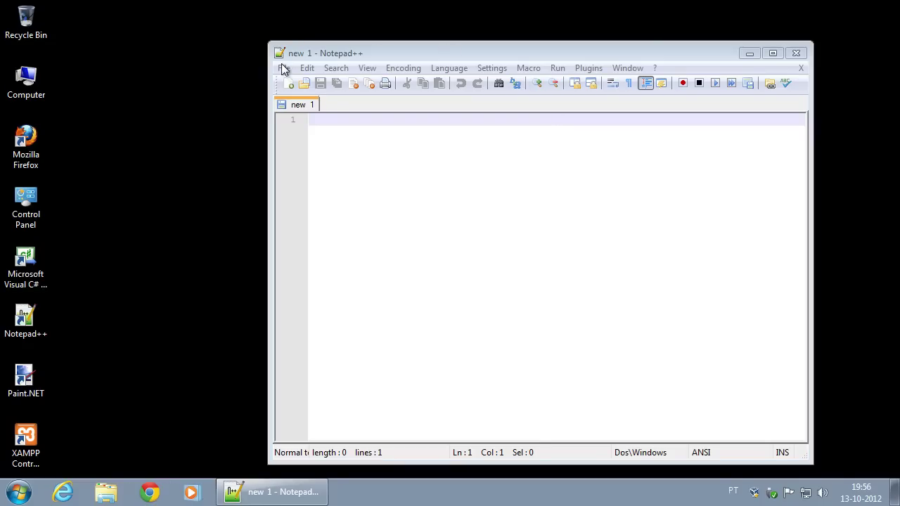
click(495, 69)
click(512, 85)
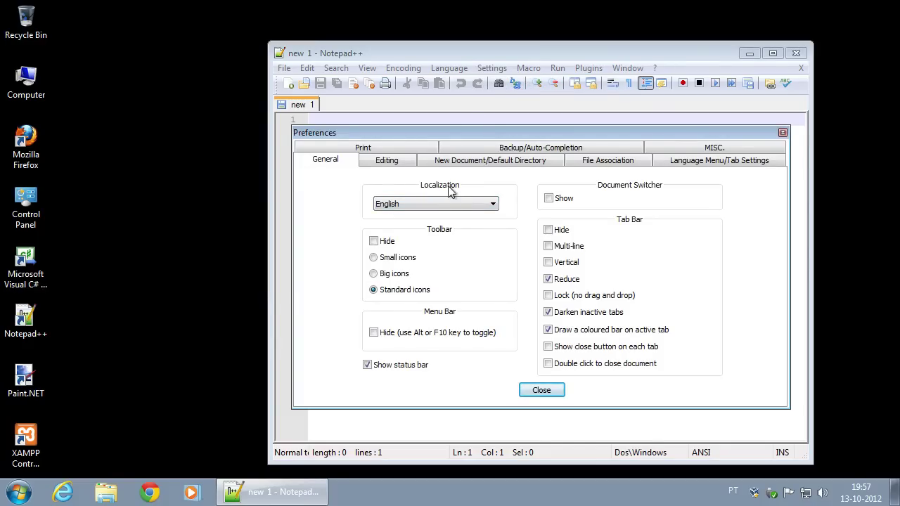
click(431, 205)
click(400, 217)
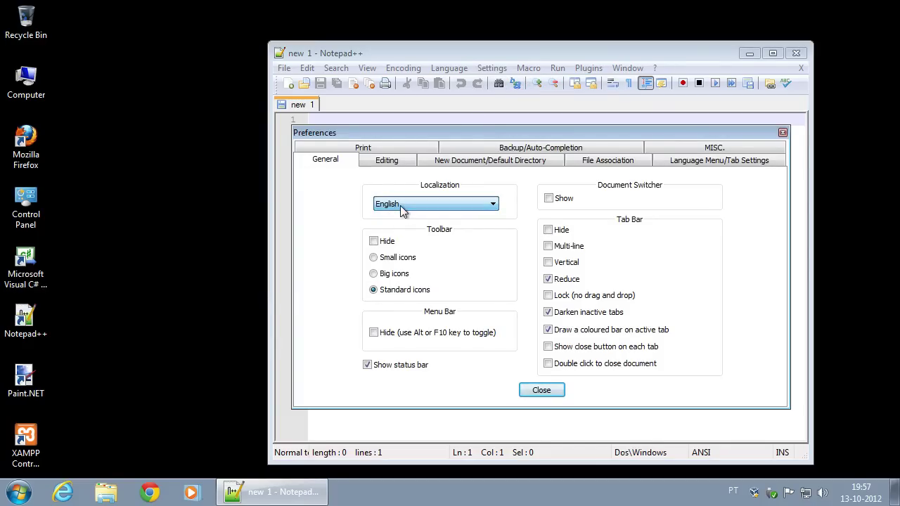
click(549, 396)
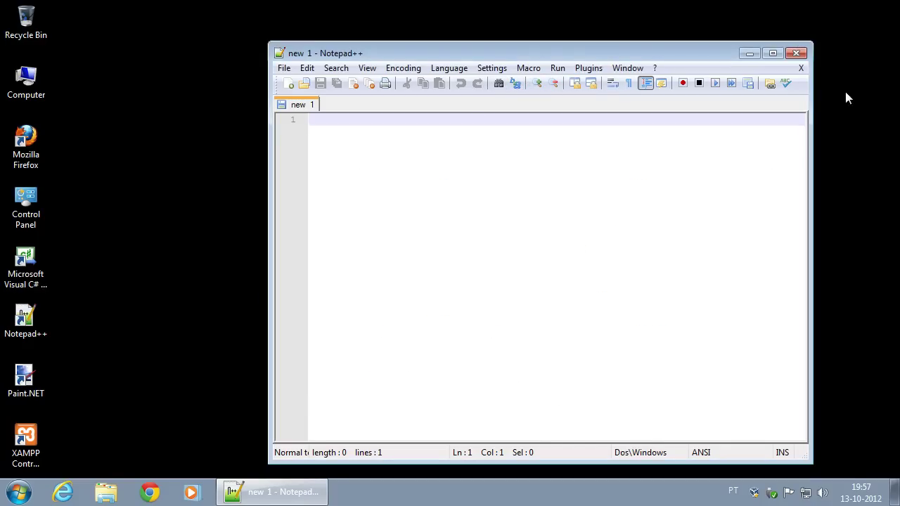
click(796, 54)
Search Google in Chrome for "notepad++" and open the official Notepad++ home page.
click(150, 494)
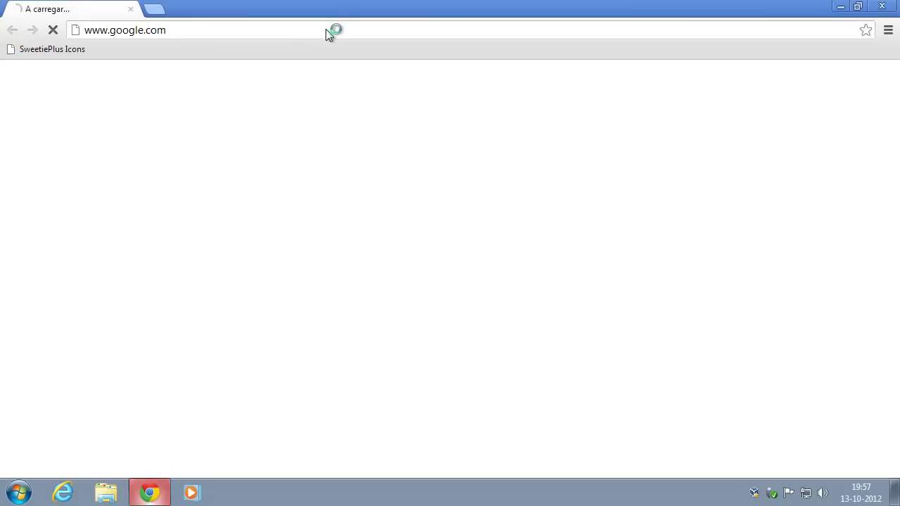
click(241, 28)
click(273, 286)
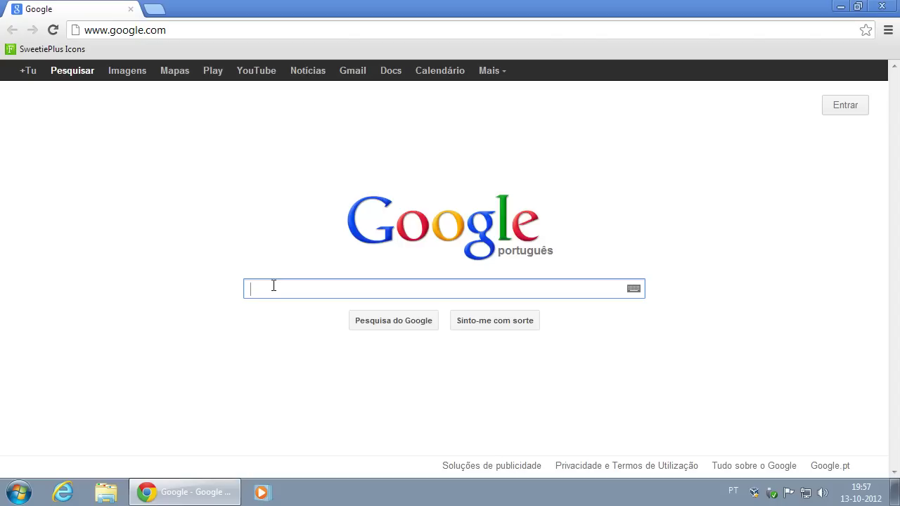
text(notepad++)
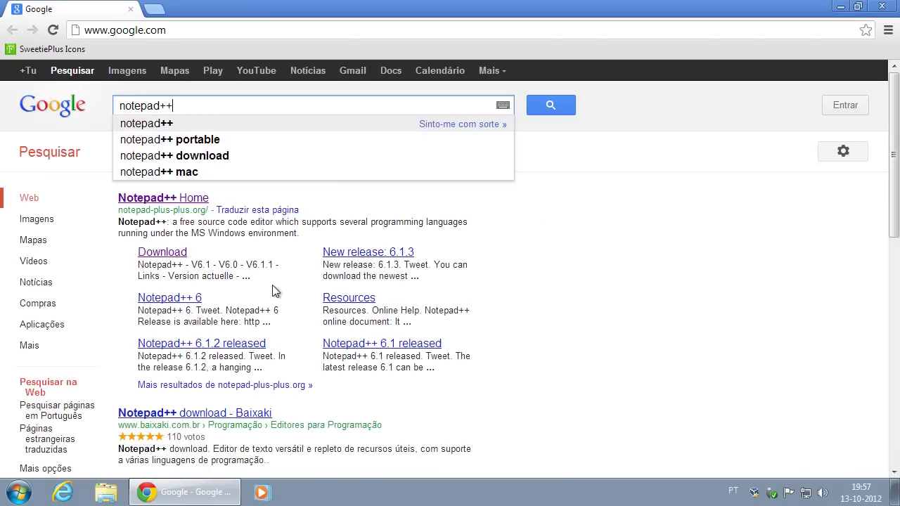
click(163, 199)
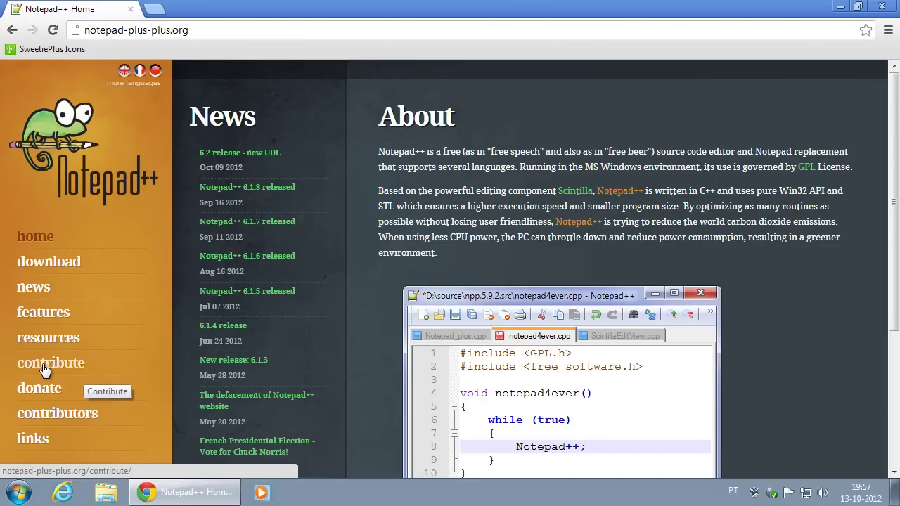
Download the Portuguese language file from the Binary Translations page in the site's Contribute section.
click(44, 371)
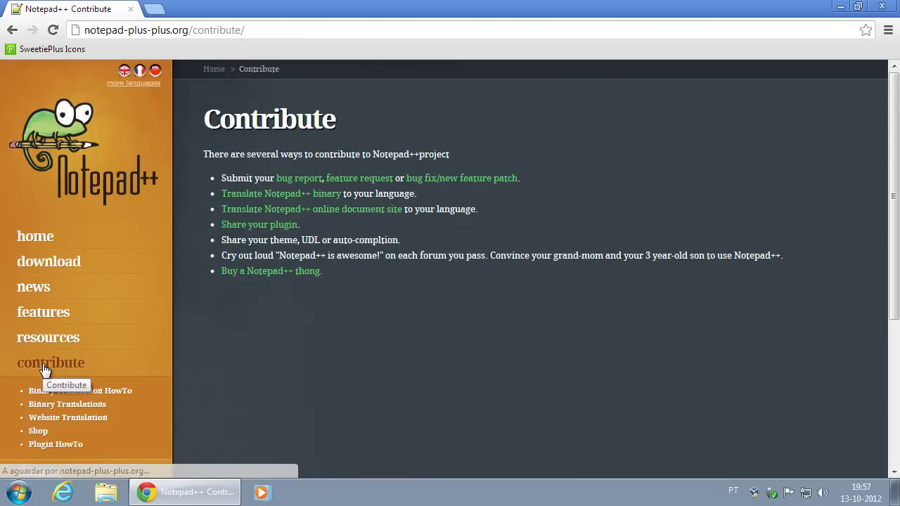
click(83, 410)
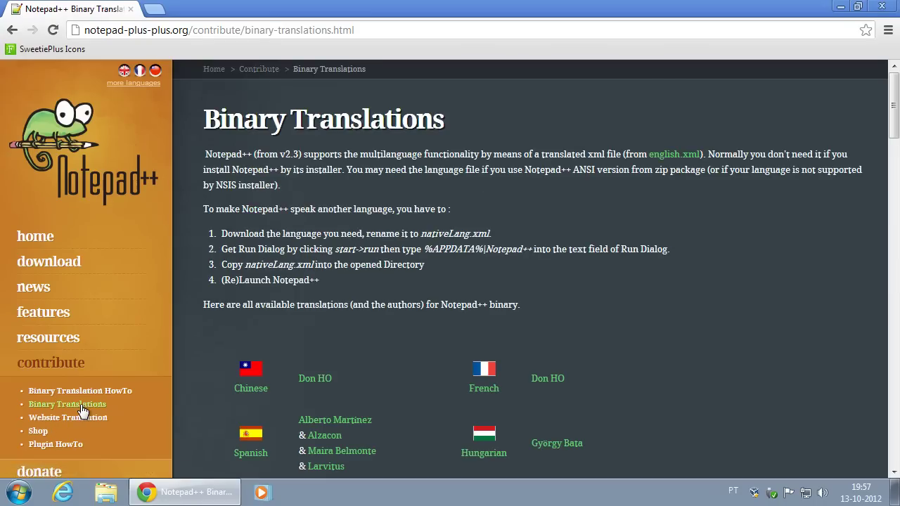
scroll(457, 337, down, 11)
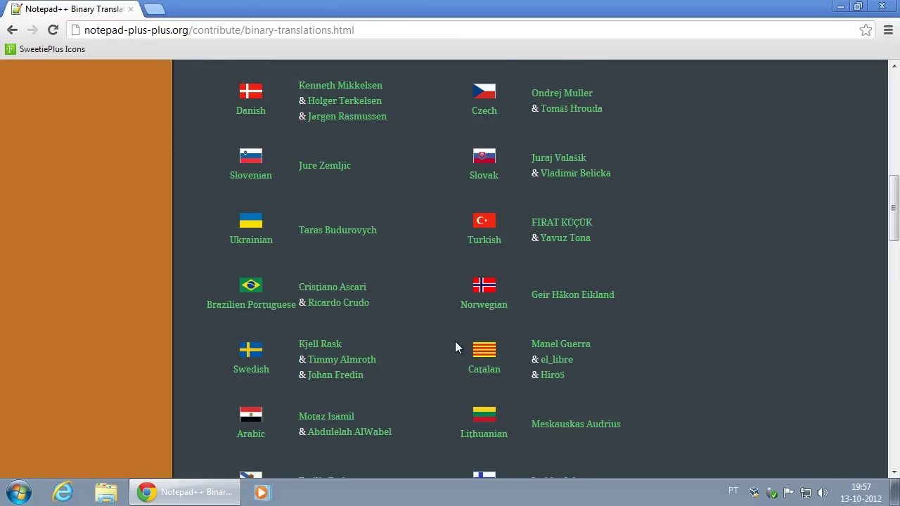
scroll(455, 340, down, 4)
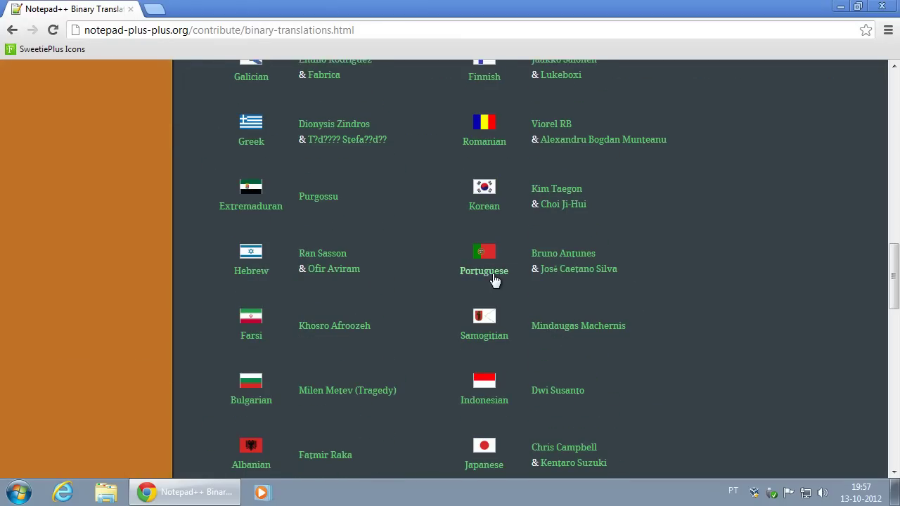
click(492, 276)
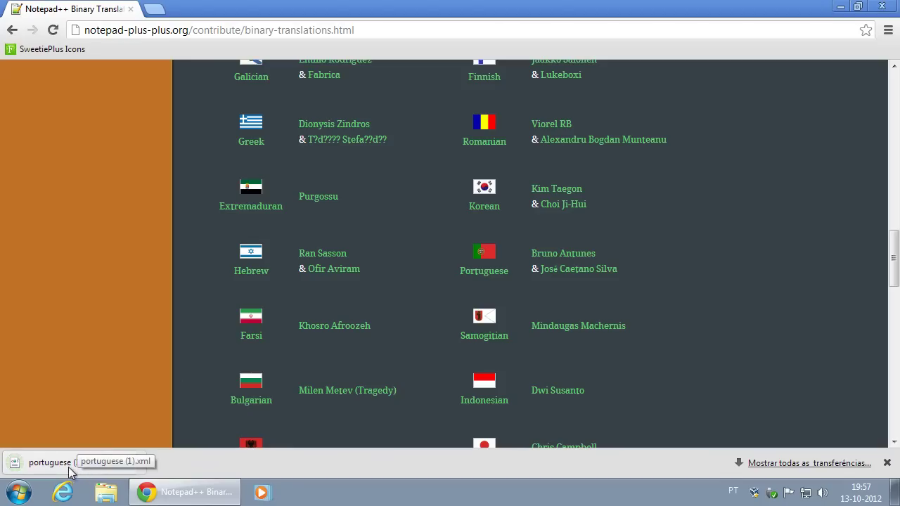
Show the downloaded file in its folder and permanently delete the duplicate portuguese (1).xml.
click(141, 462)
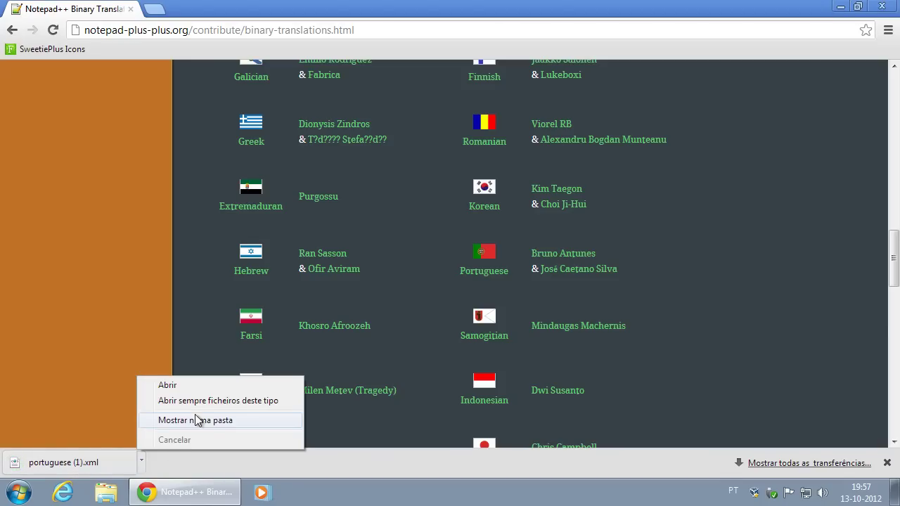
click(199, 421)
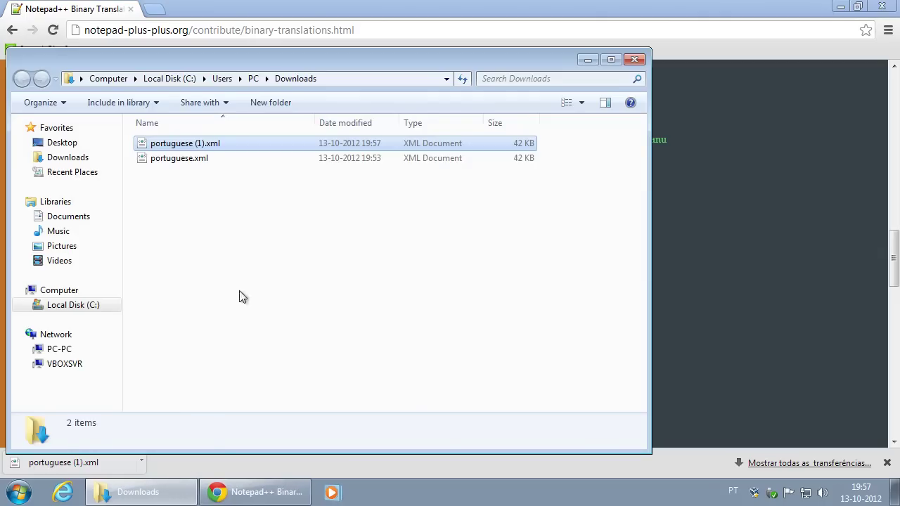
click(183, 145)
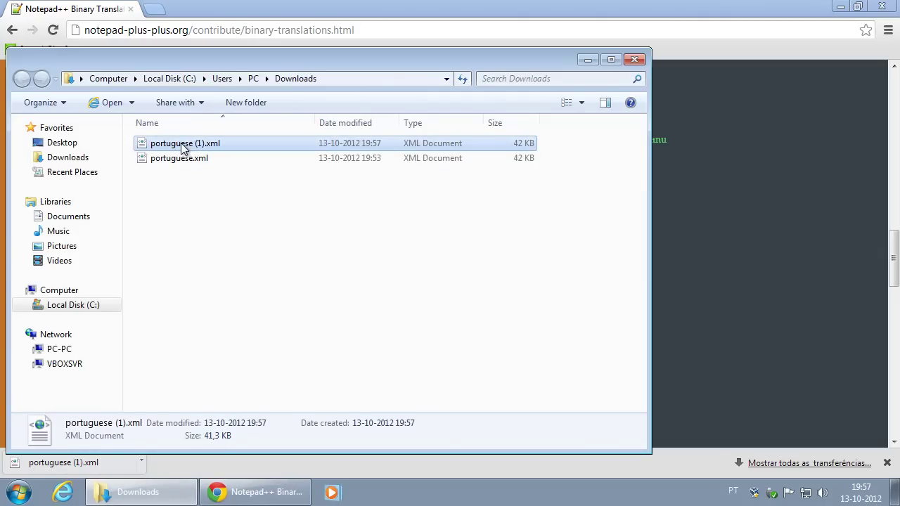
key(shift+Delete)
key(Return)
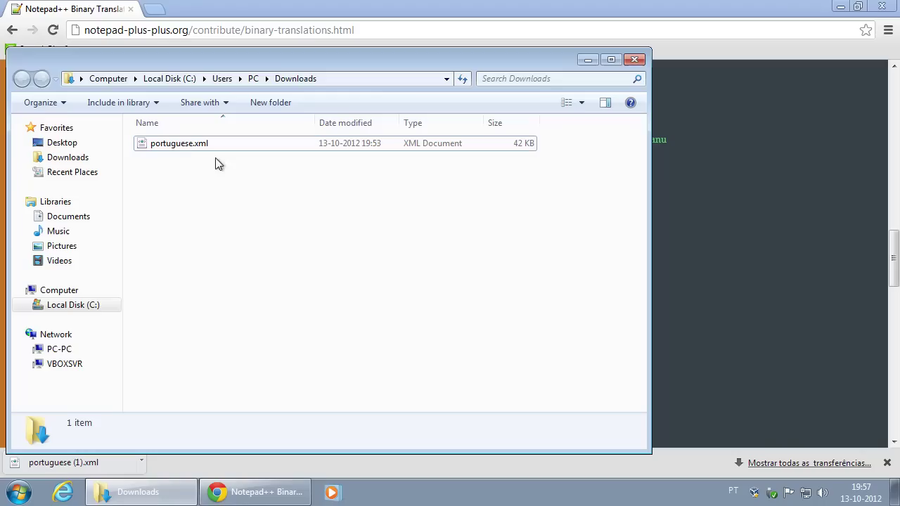
Copy portuguese.xml from Downloads into the localization folder of Notepad++ under Program Files on the C: drive.
click(176, 150)
right_click(176, 150)
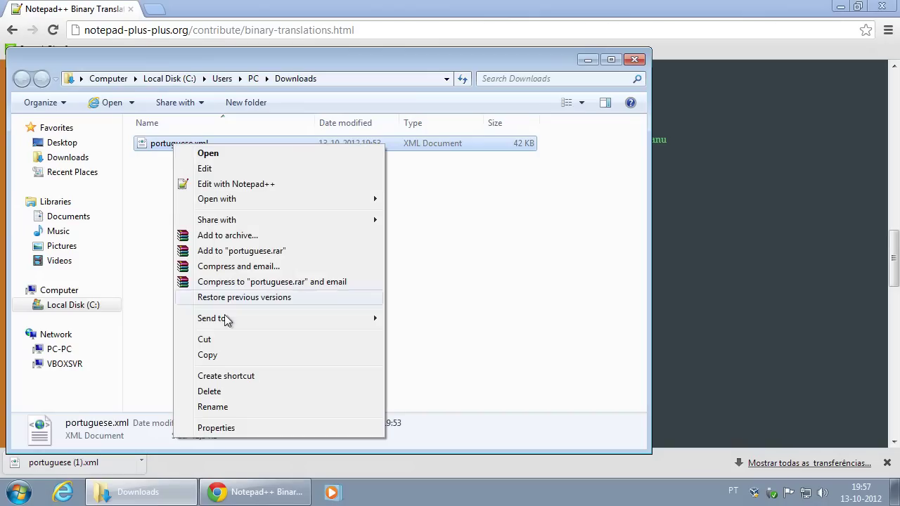
click(225, 356)
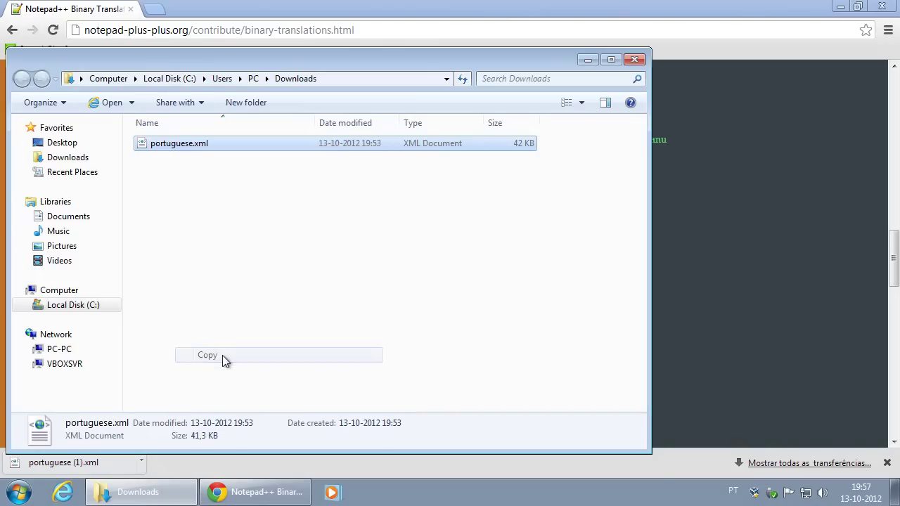
click(63, 306)
double_click(184, 202)
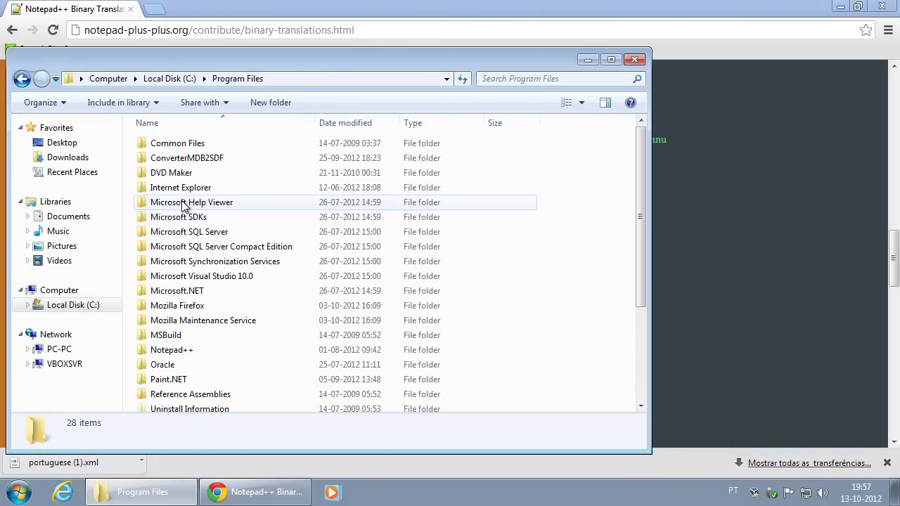
double_click(172, 350)
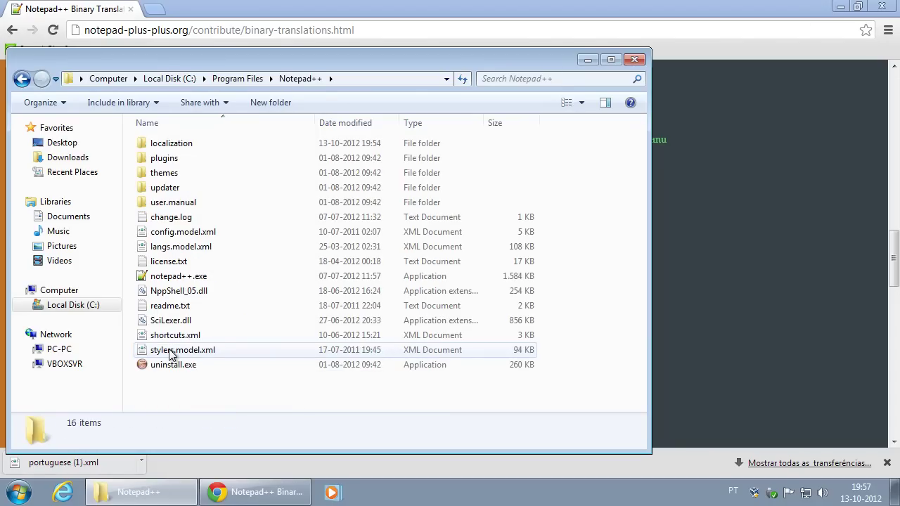
double_click(169, 147)
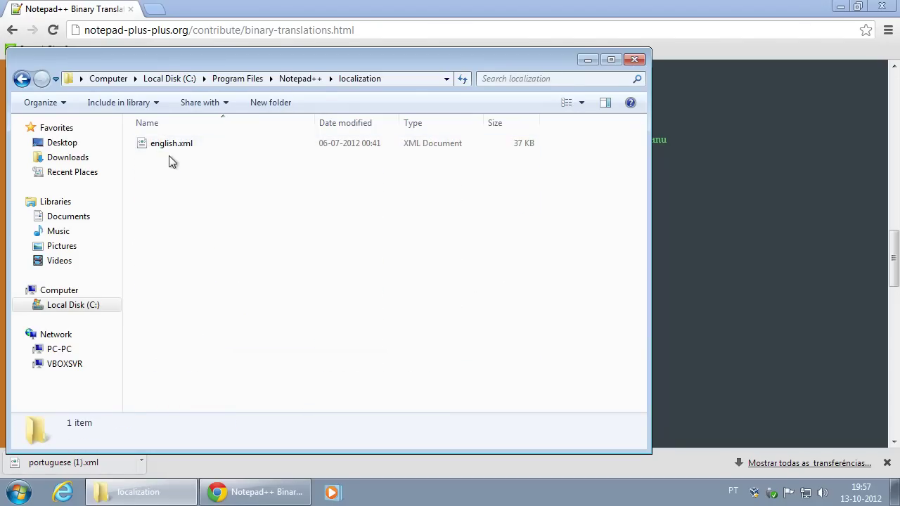
right_click(302, 251)
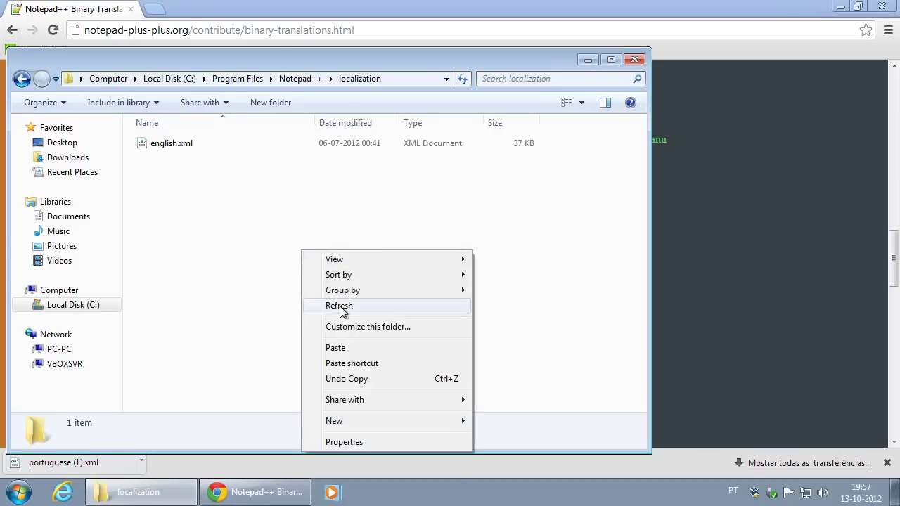
click(351, 350)
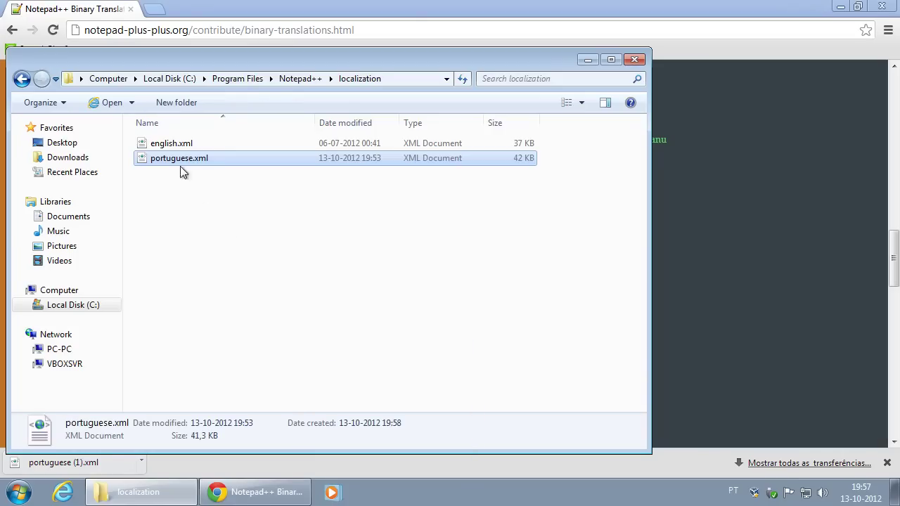
click(365, 254)
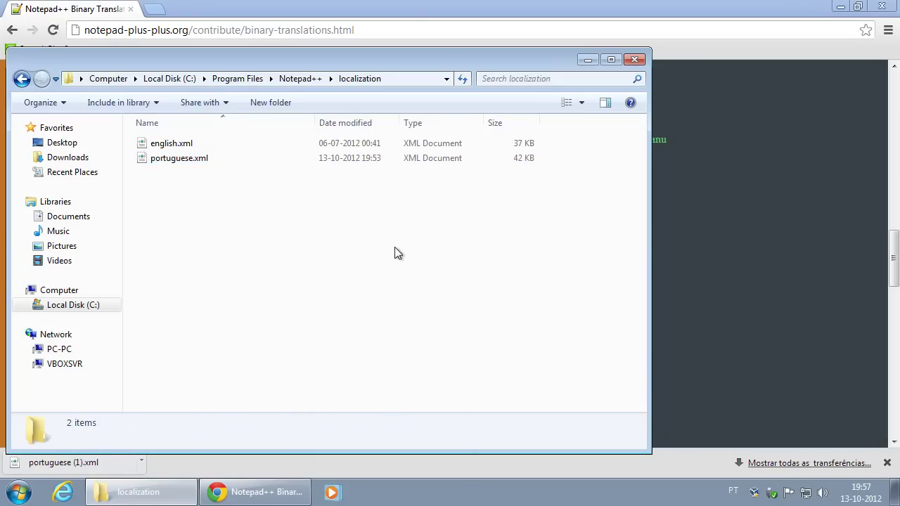
Close the localization folder and the browser, and launch Notepad++ from the desktop.
click(634, 60)
click(881, 7)
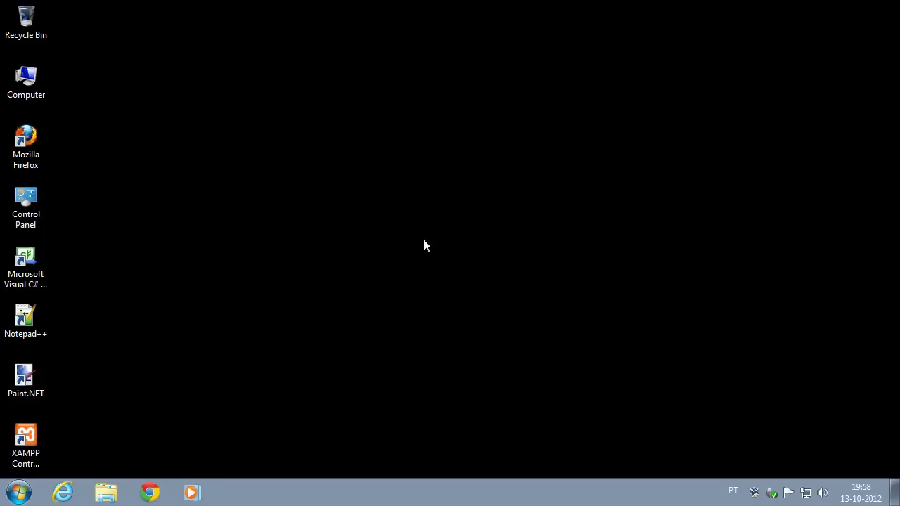
double_click(30, 320)
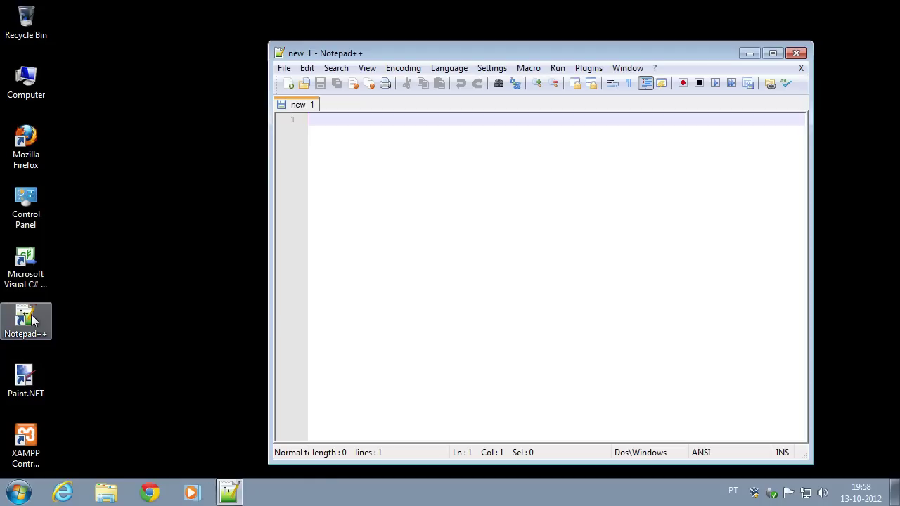
Set the interface localization to Português in the Notepad++ preferences and close the preferences.
click(491, 68)
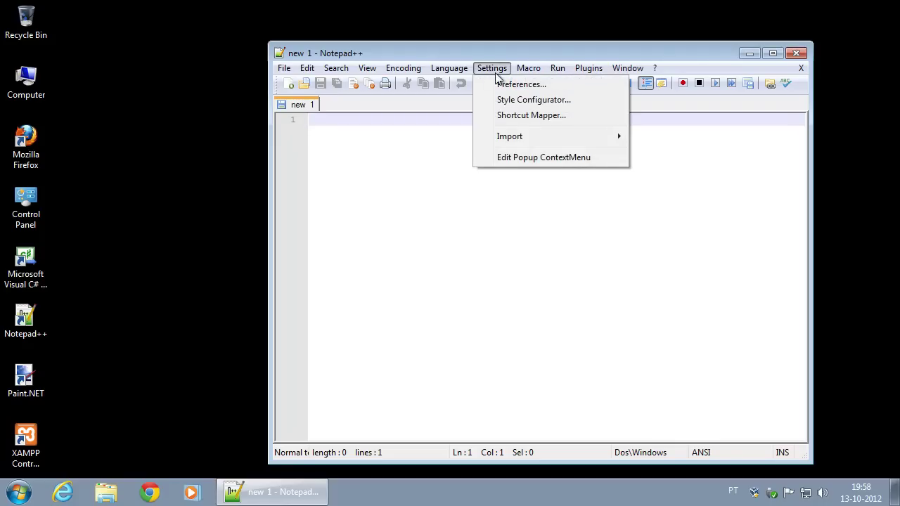
click(512, 86)
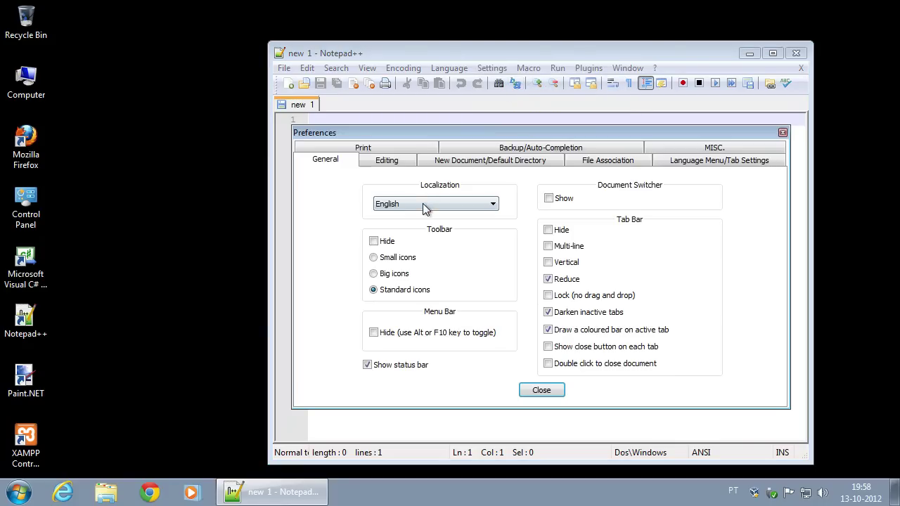
click(422, 204)
click(393, 225)
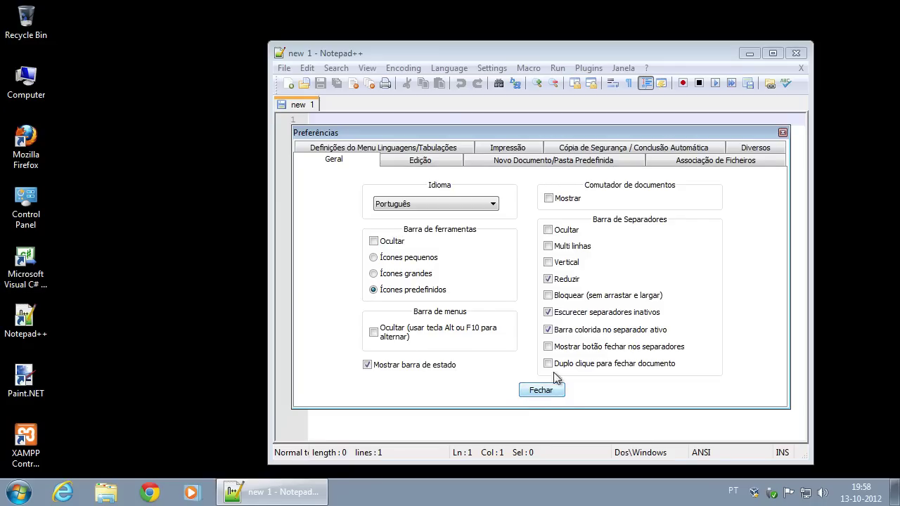
click(550, 395)
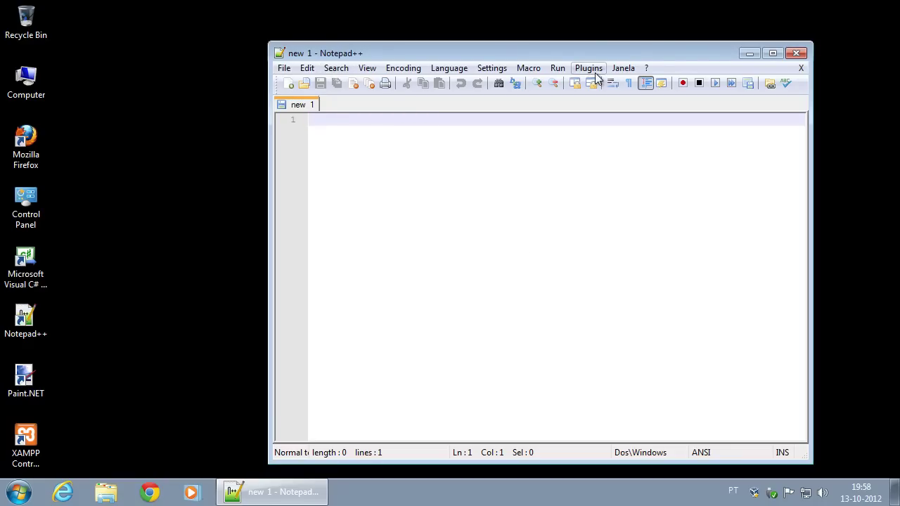
click(404, 70)
mouse_move(368, 73)
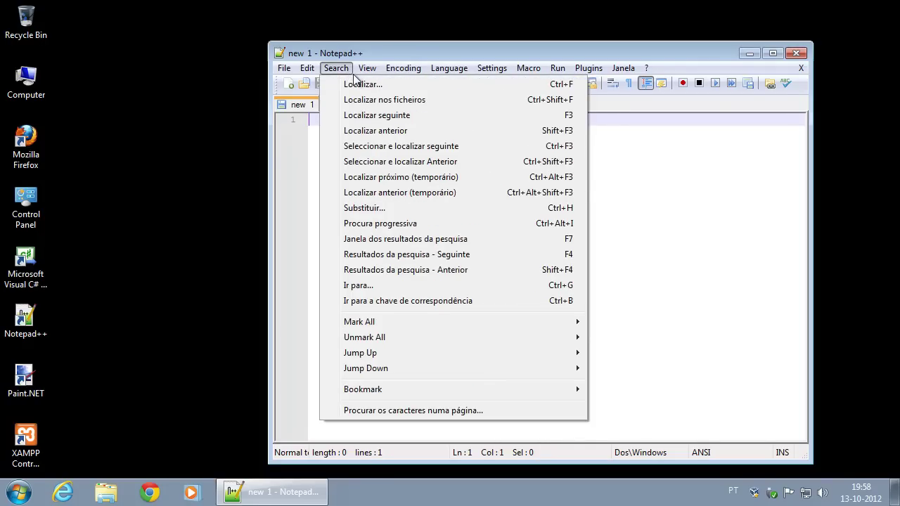
mouse_move(366, 329)
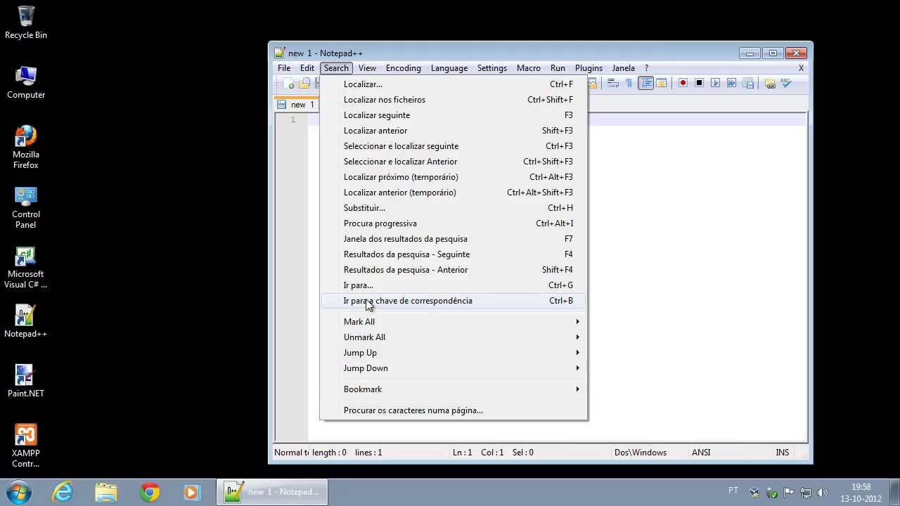
mouse_move(304, 71)
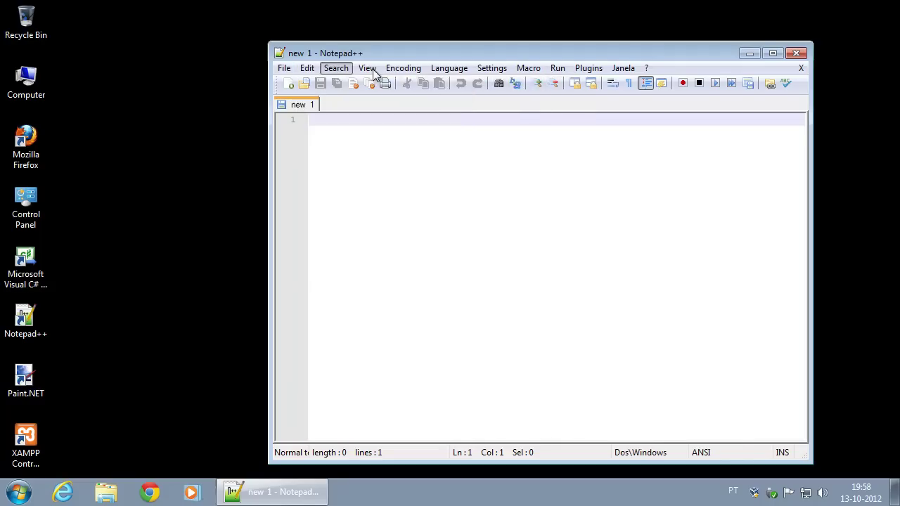
click(445, 149)
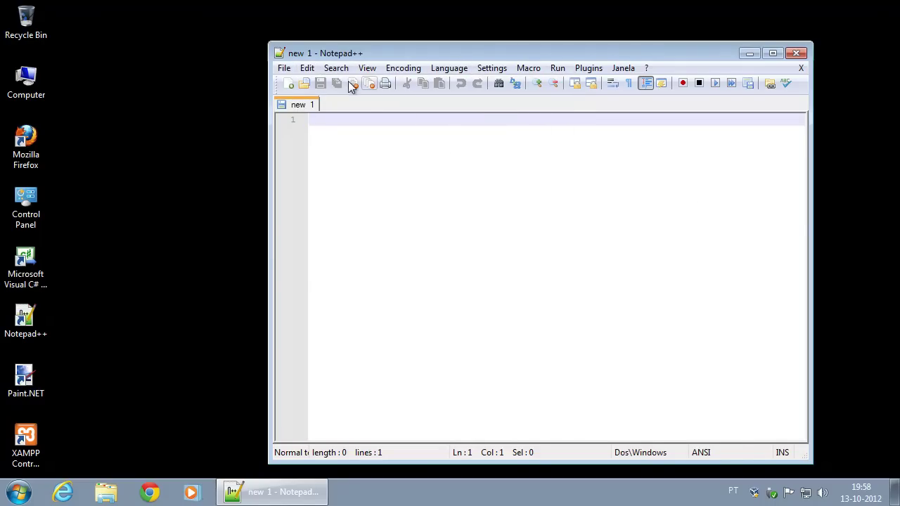
Set the empty new 1 document's syntax language to PHP and close Notepad++.
click(454, 70)
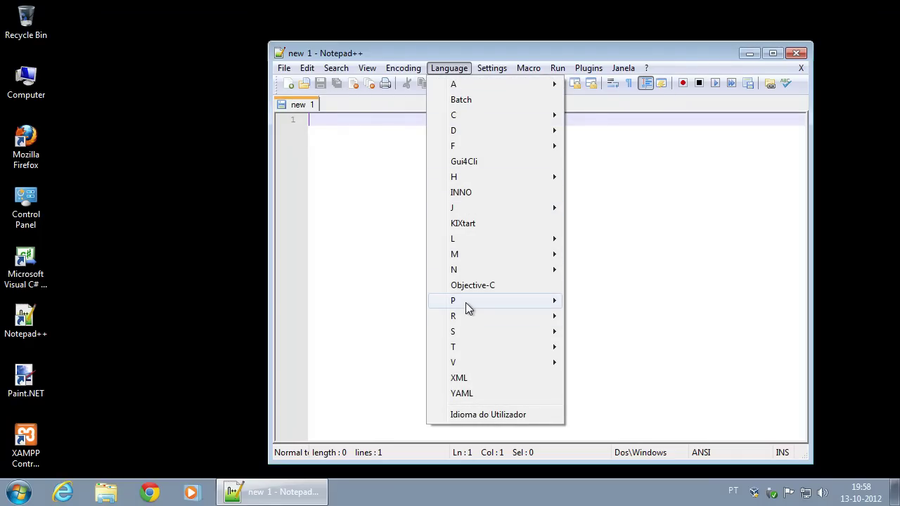
mouse_move(465, 302)
click(609, 331)
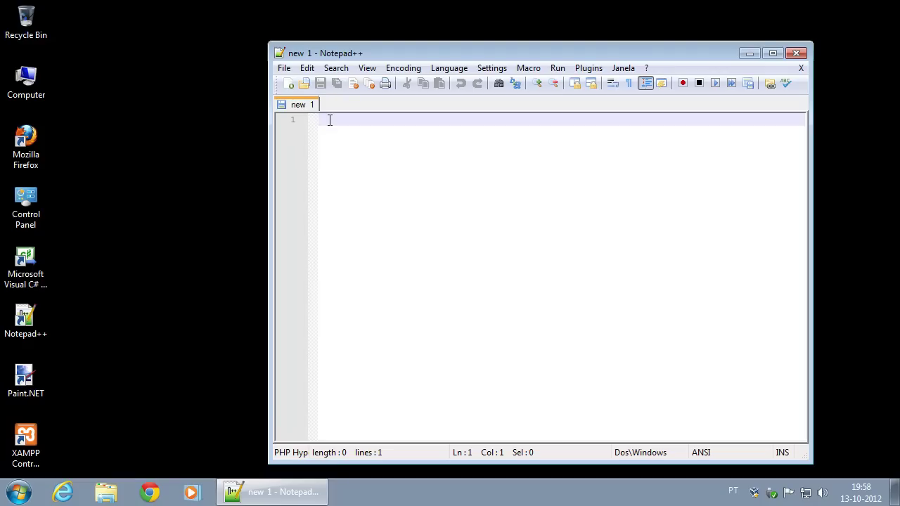
click(797, 53)
click(236, 259)
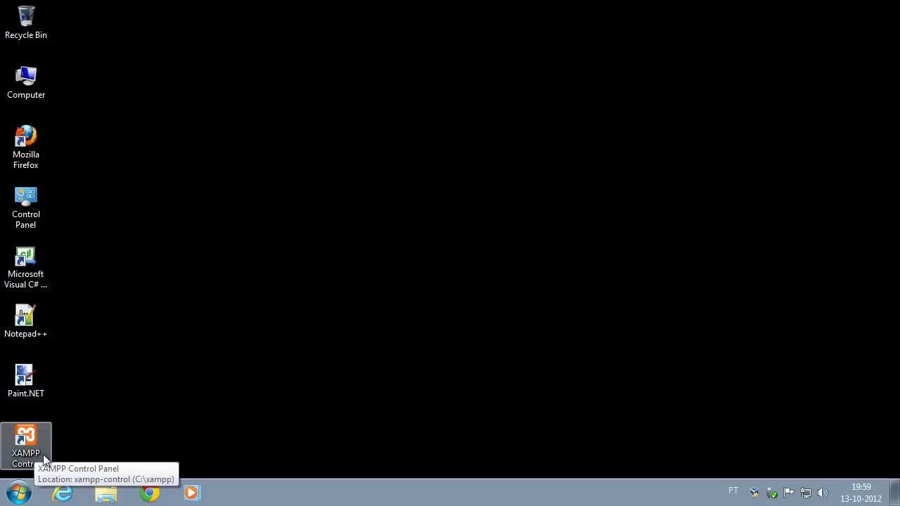
Create a desktop shortcut to the htdocs folder inside C:\xampp and close the folder window.
click(107, 495)
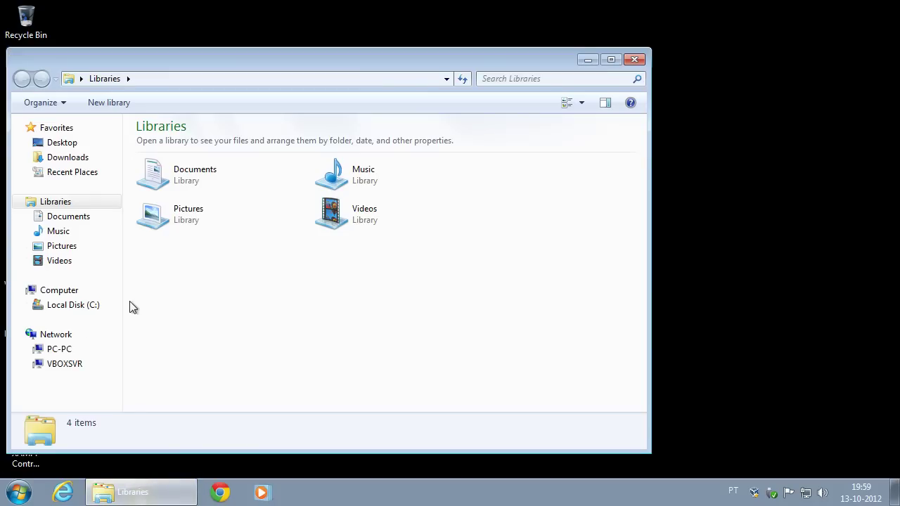
click(70, 309)
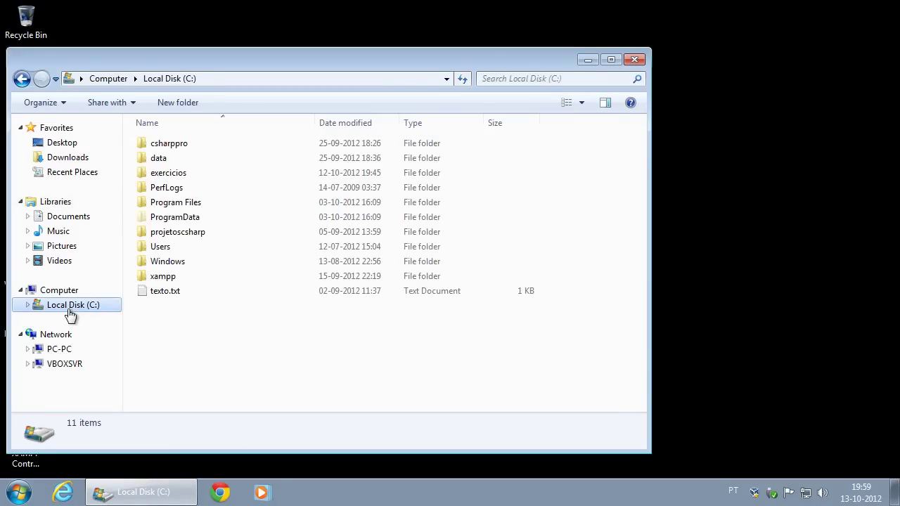
double_click(170, 281)
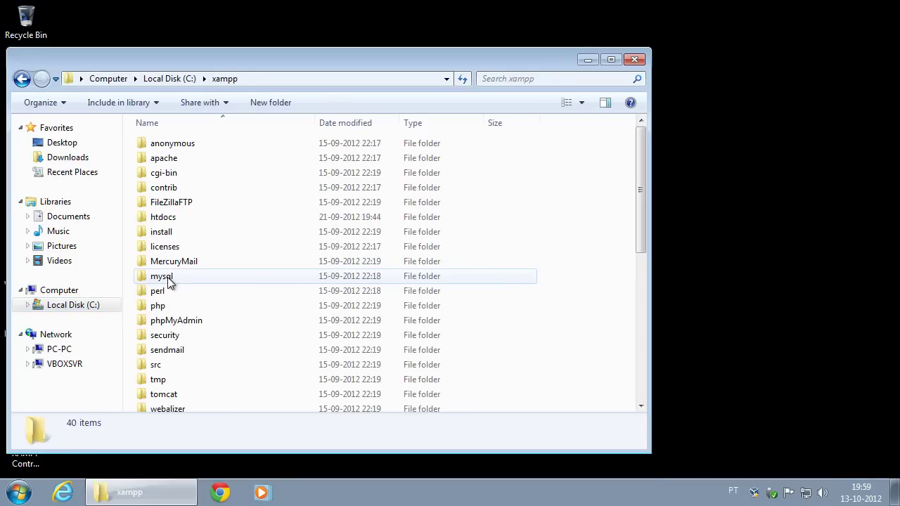
double_click(171, 222)
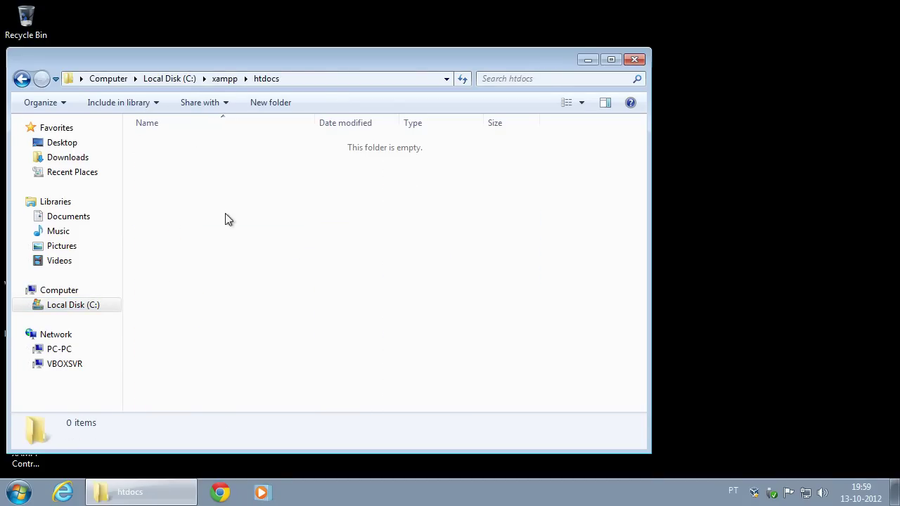
click(21, 80)
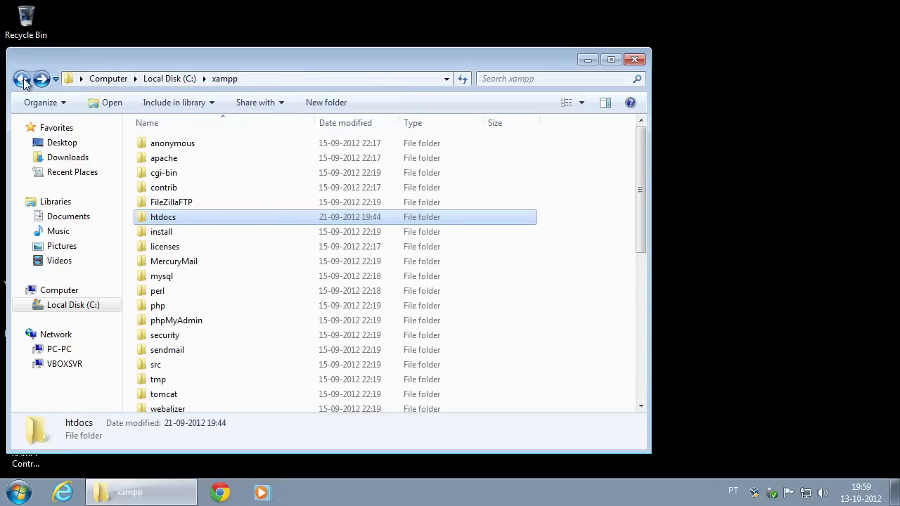
right_click(167, 223)
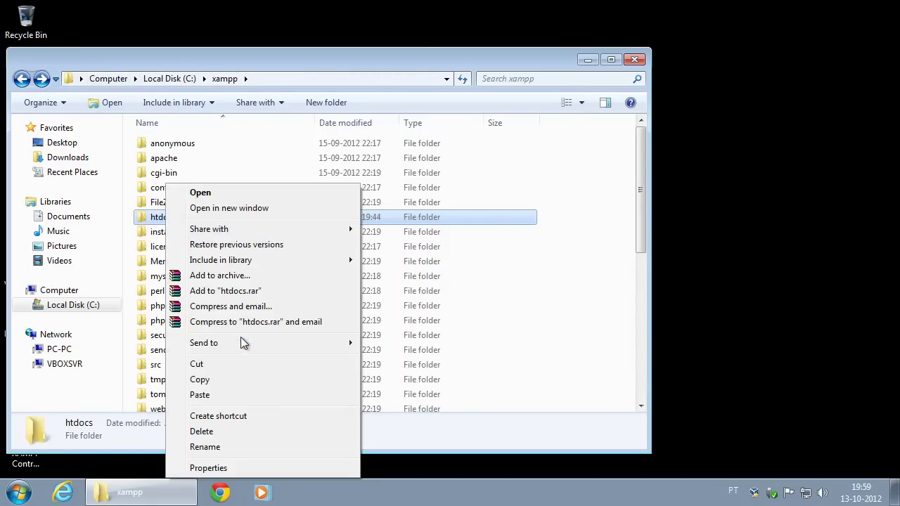
mouse_move(238, 345)
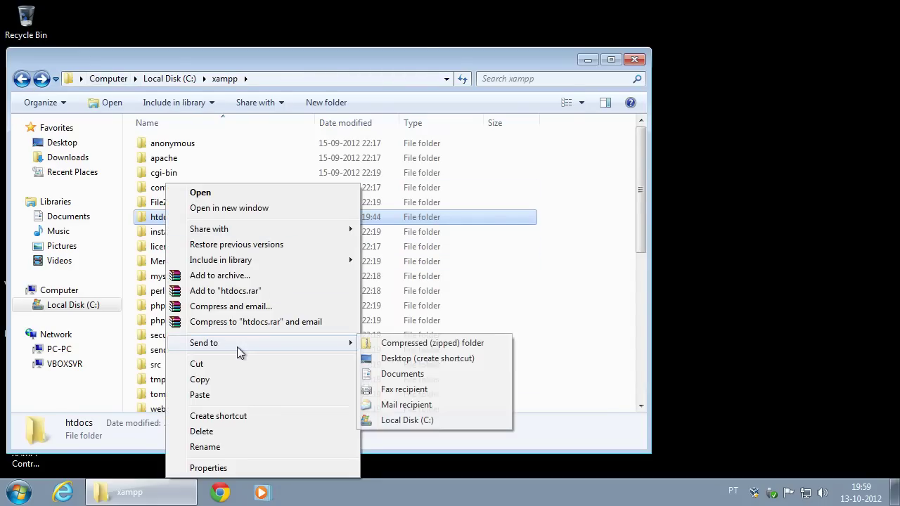
click(423, 360)
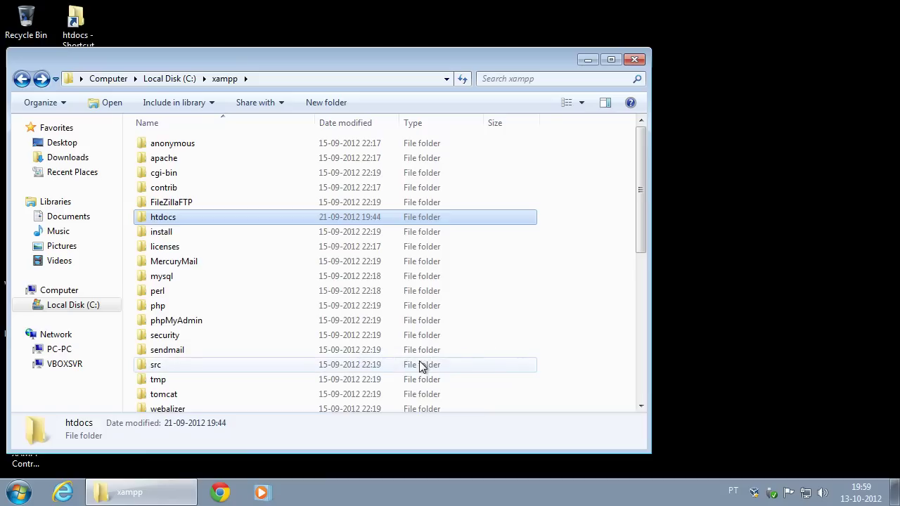
click(636, 61)
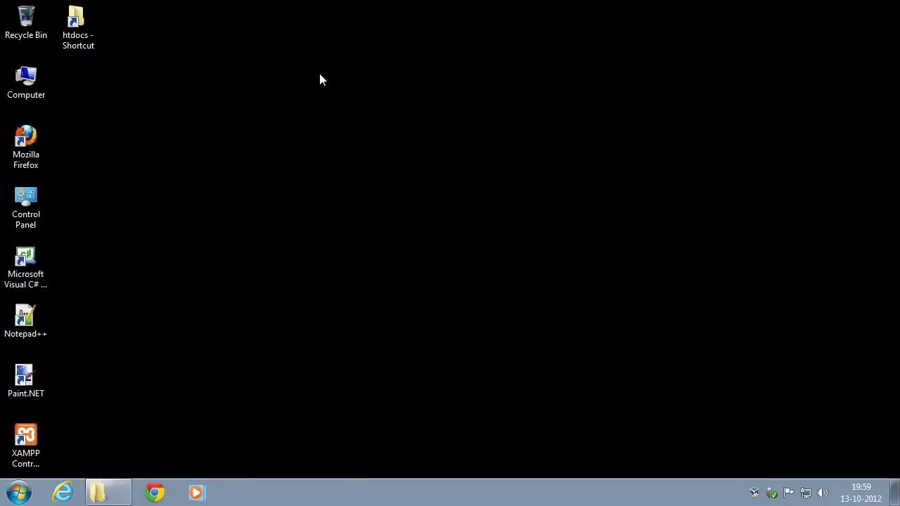
Rename the htdocs desktop shortcut as WEB and test it by opening and closing its folder.
click(93, 44)
key(F2)
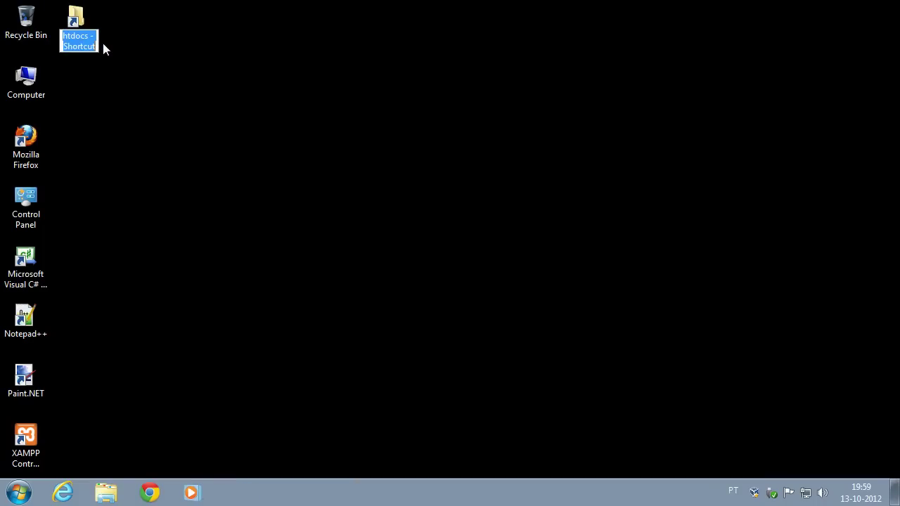
text(WEB)
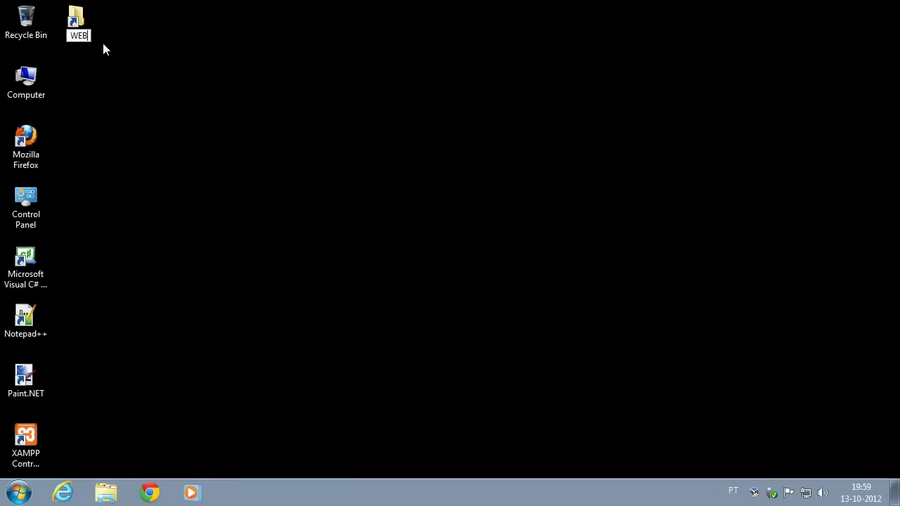
key(Return)
double_click(76, 33)
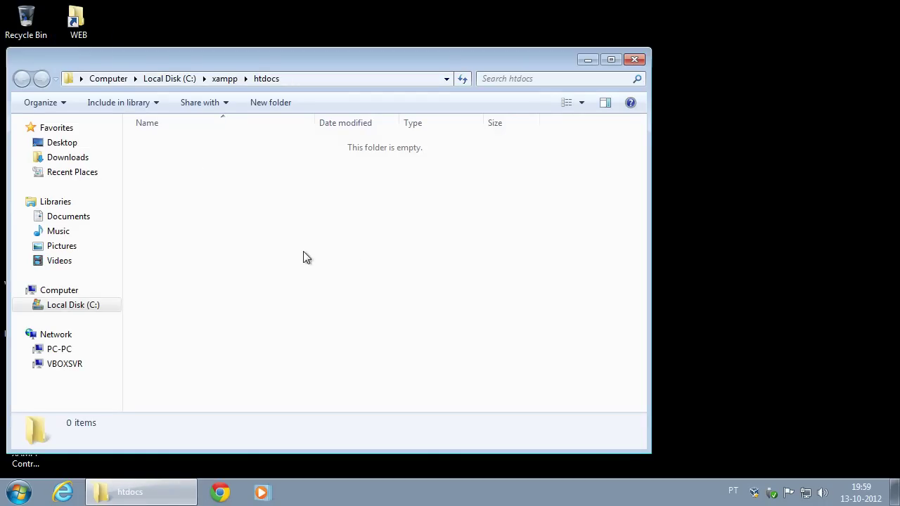
click(636, 60)
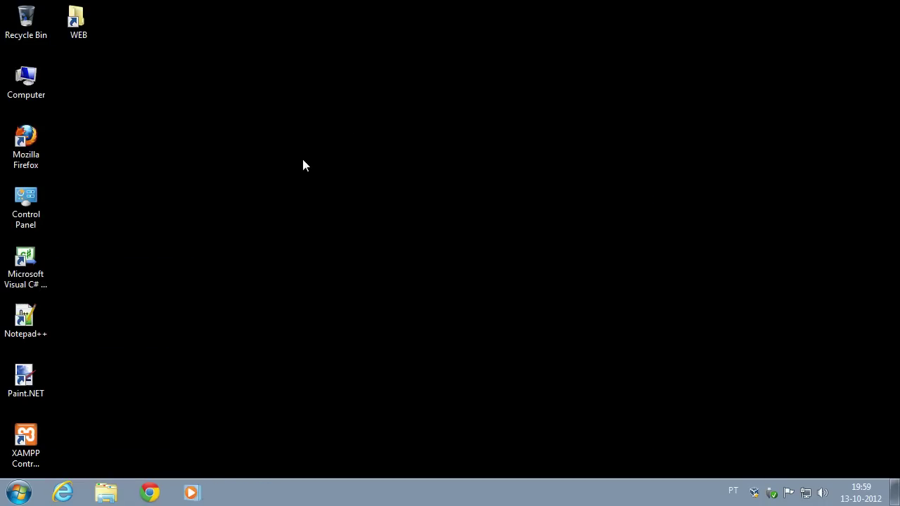